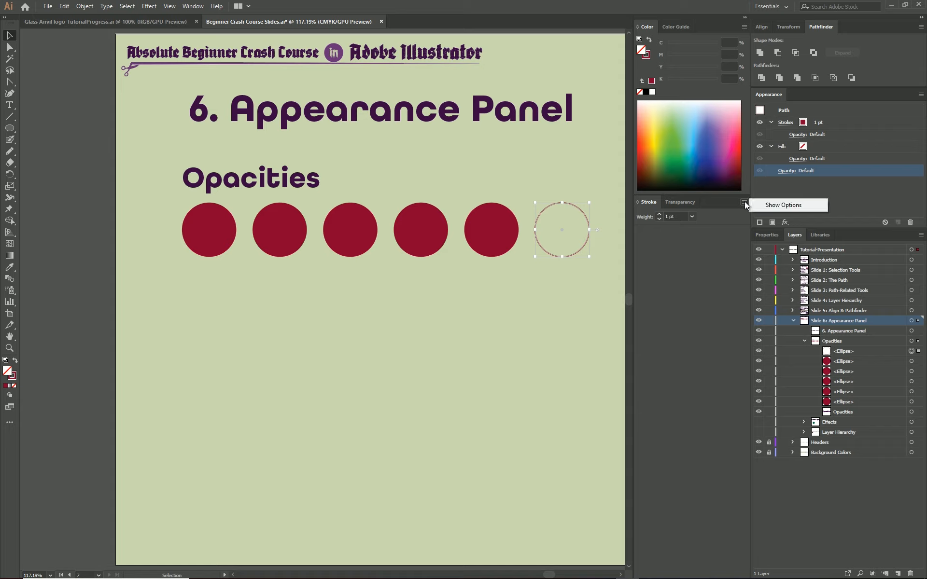
Step: Show the full stroke options, set the outlined circle's stroke weight to 5 pt, and give it a green fill
left_click(785, 205)
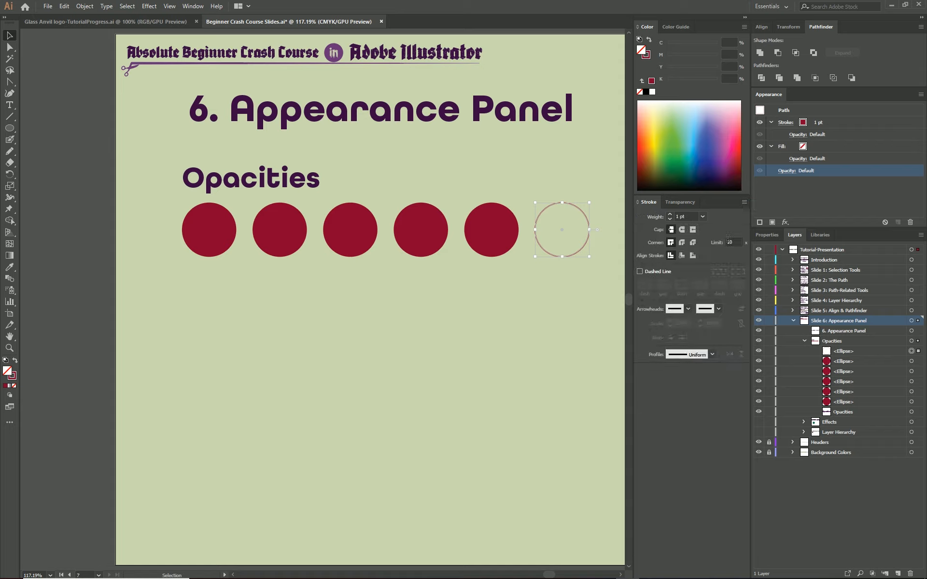
left_click(650, 216)
type("5")
key("Return")
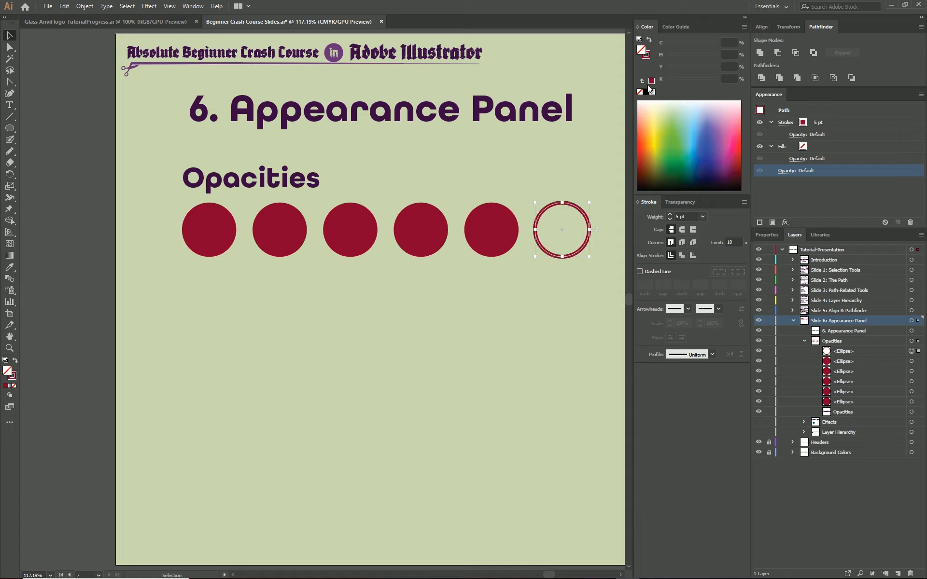
left_click(665, 143)
left_click_drag(659, 147, 671, 152)
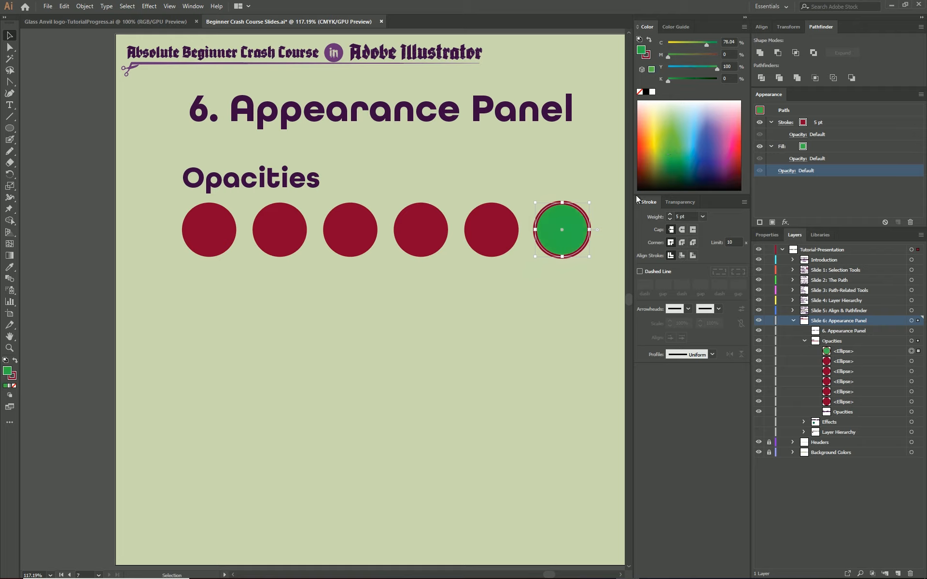
Step: Copy the green circle's fill and stroke to the two red circles beside it with the Eyedropper
mouse_move(520, 276)
left_mouse_down()
mouse_move(459, 241)
mouse_move(437, 244)
left_mouse_up()
key("i")
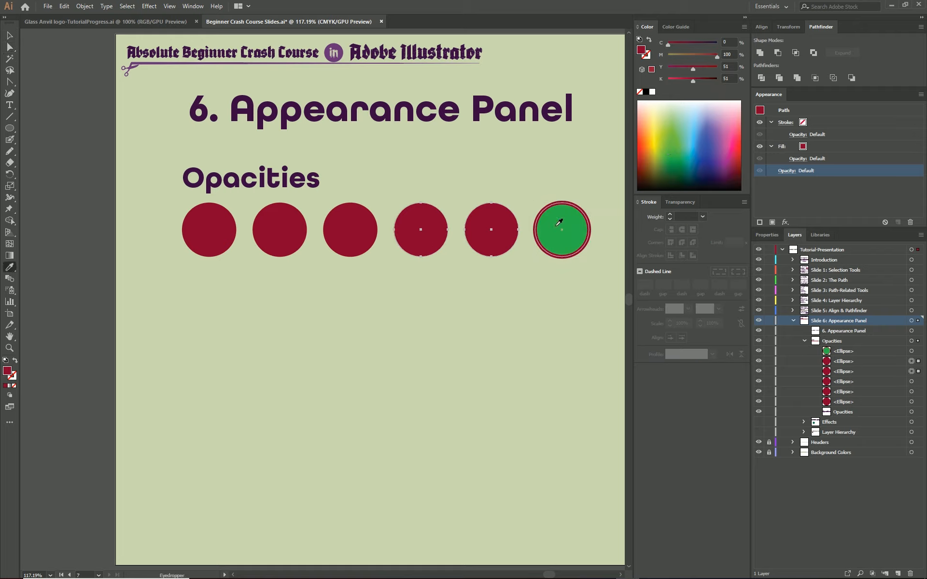
left_click(556, 220)
Step: Set only the stroke opacity of the last circle in the row to 50%
key("a")
left_click(559, 237)
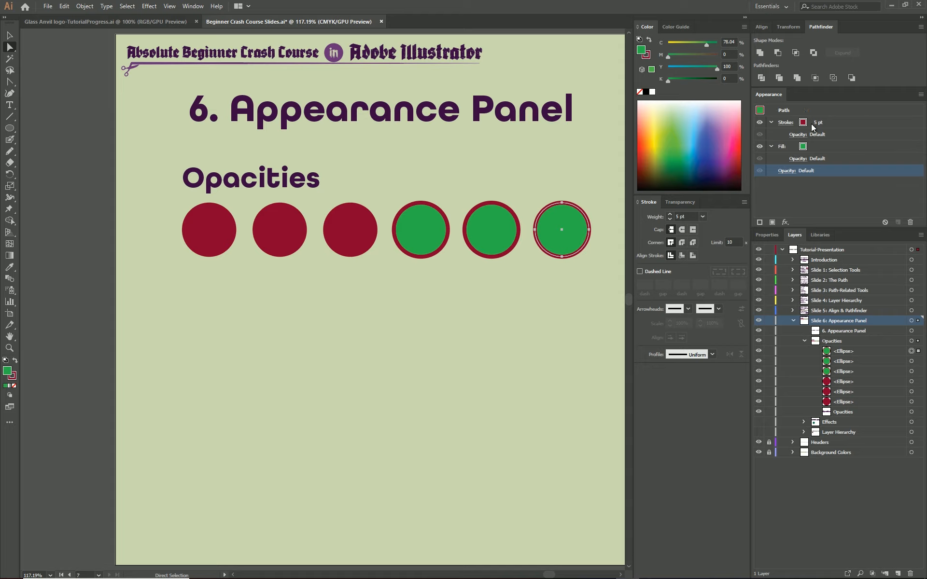
left_click(798, 135)
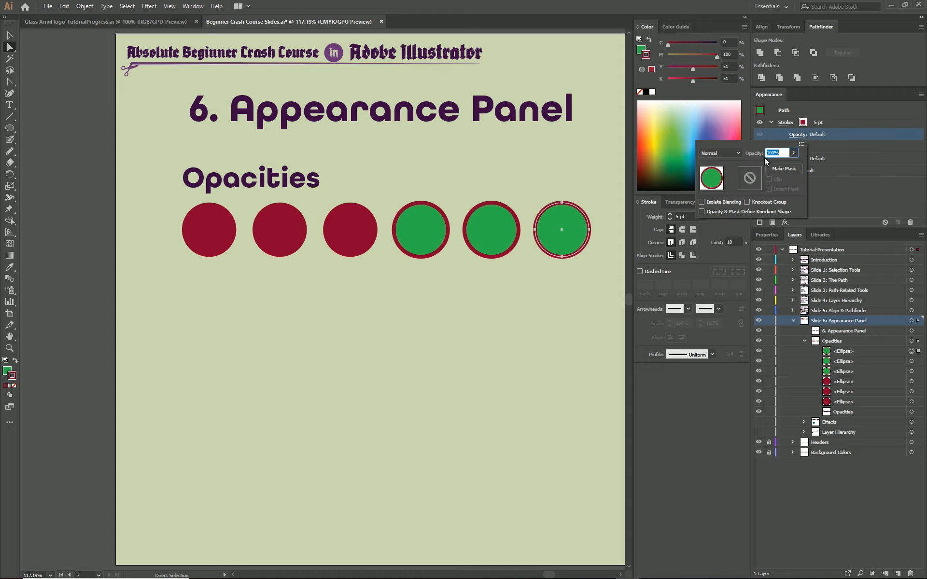
key("Return")
left_click(567, 276)
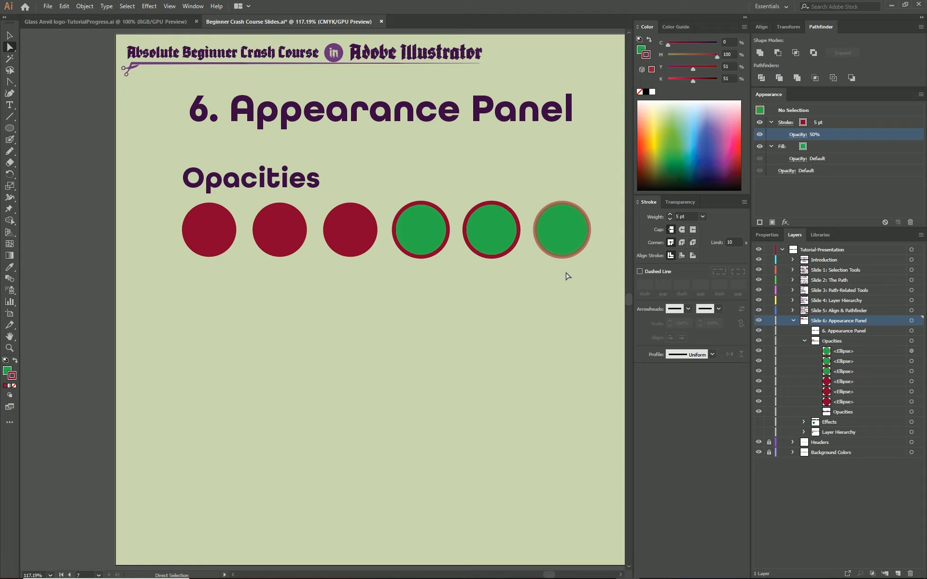
Step: Change the blending mode of the last circle's stroke to Multiply
left_click_drag(565, 276, 252, 354)
key("ctrl+plus")
key("ctrl+plus")
key("ctrl+plus")
left_click(285, 239)
left_click(798, 134)
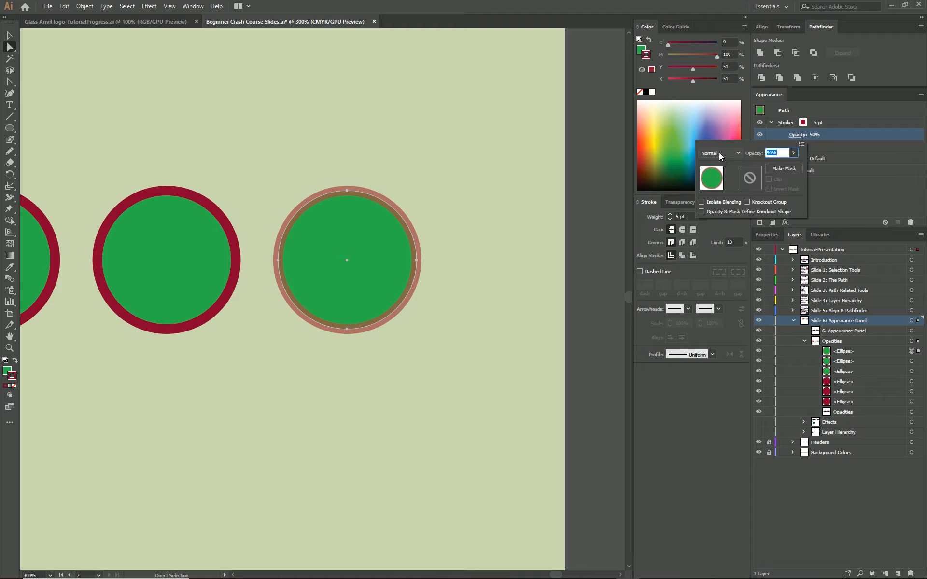
left_click(720, 152)
left_click(719, 186)
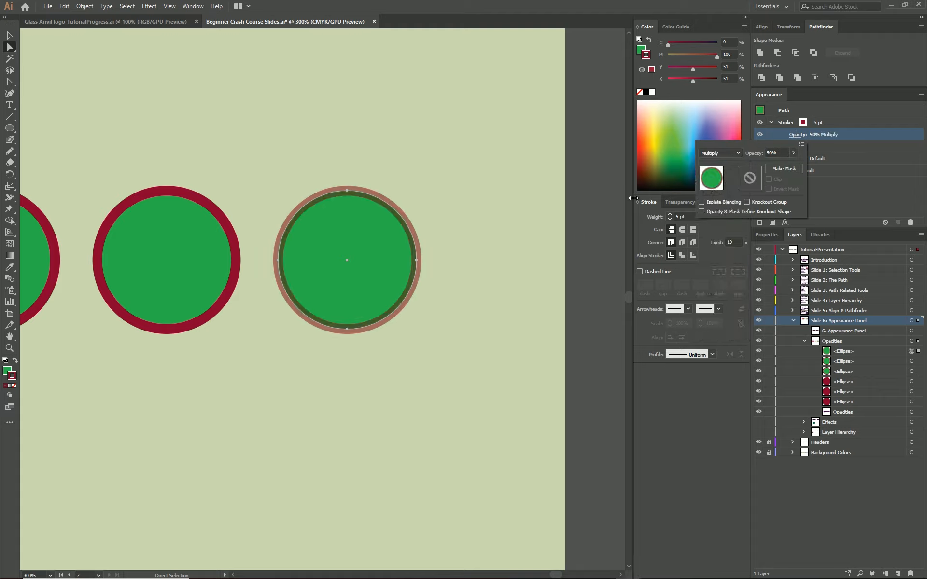
left_click(391, 383)
left_click(317, 312)
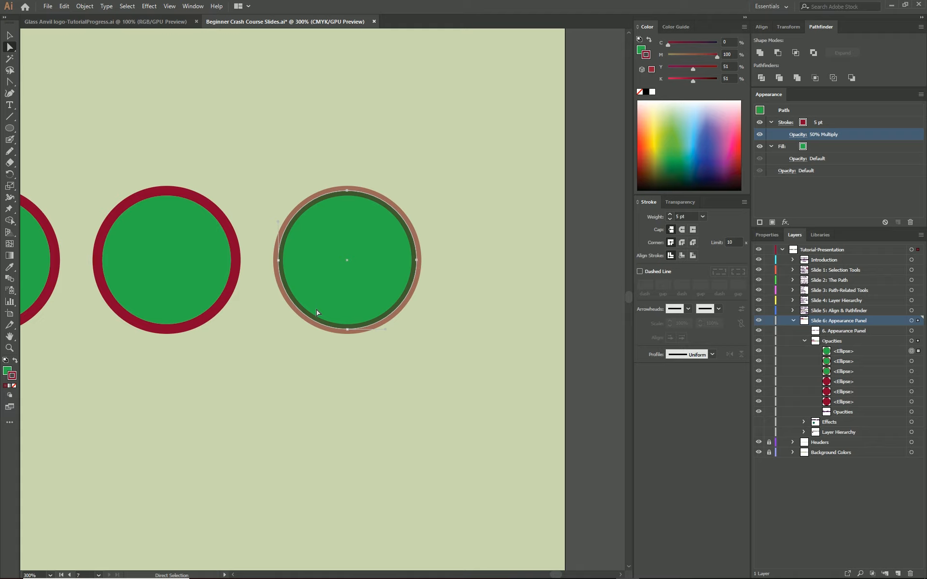
Step: Set the last circle's fill opacity to 20% and its overall opacity to 50%
left_click(798, 158)
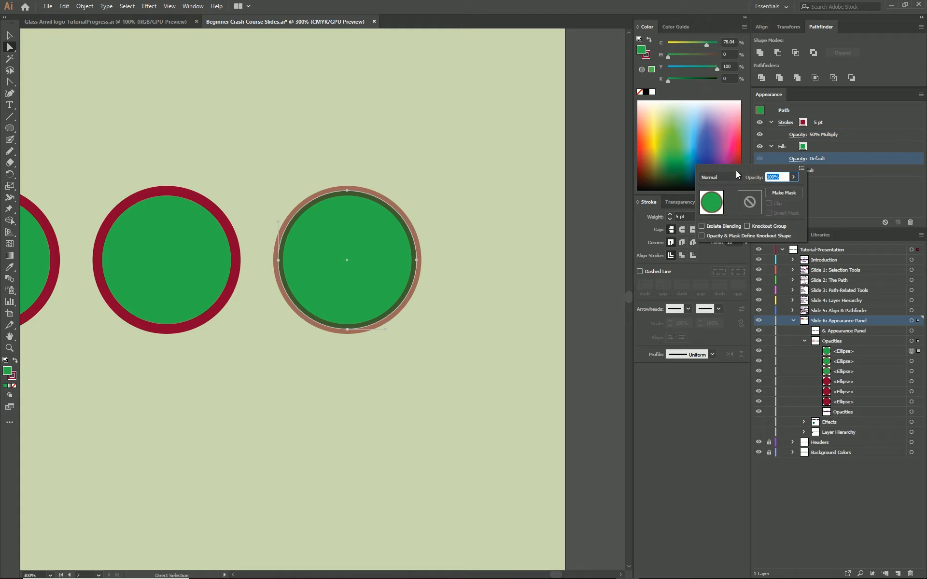
type("20")
key("Return")
key("ctrl+shift+a")
left_click(791, 173)
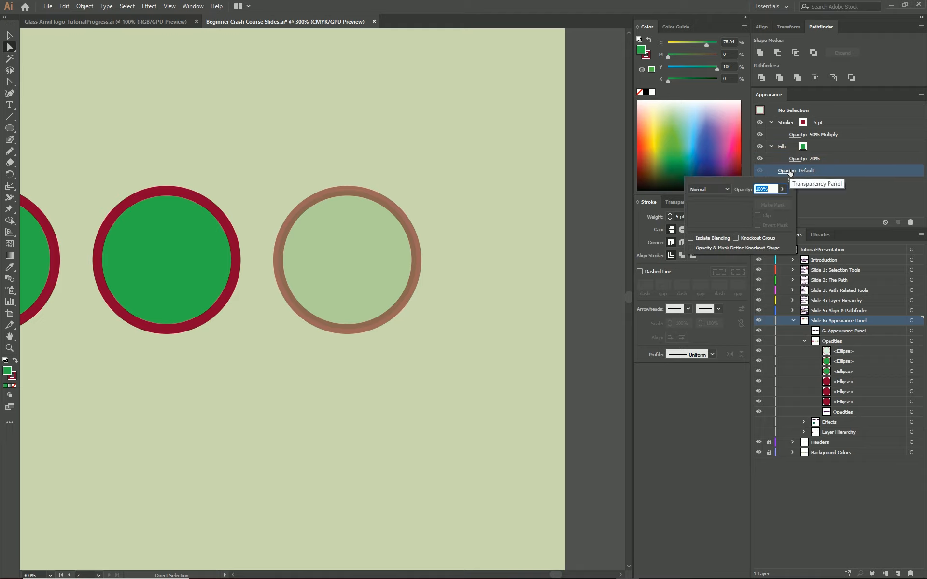
type("50")
key("Return")
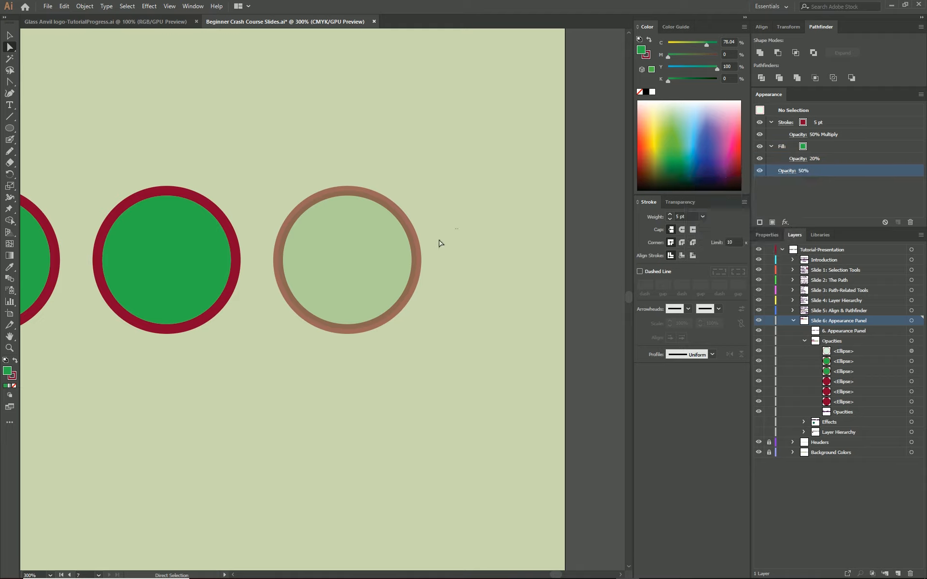
Step: Set the overall opacity of the fifth circle, the solid green one beside the faded circle, to 50%
scroll(483, 268, "left", 6)
left_click(508, 269)
left_click(839, 135)
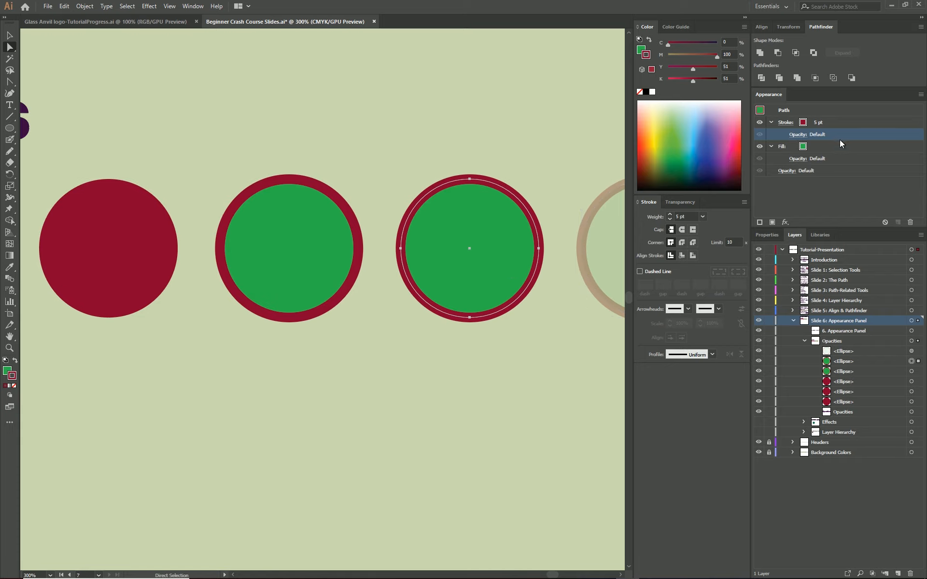
left_click(799, 135)
key("Escape")
left_click(789, 172)
left_click(786, 171)
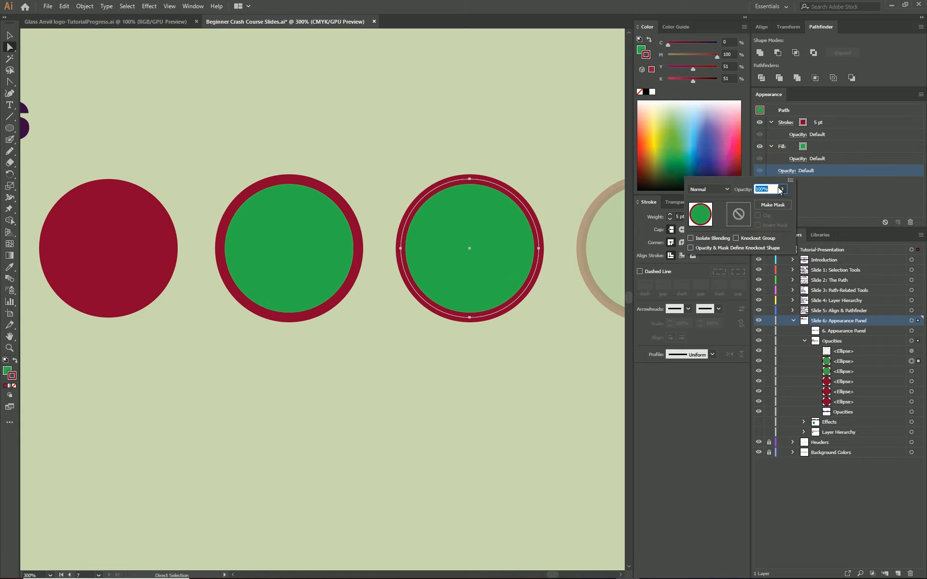
type("50")
key("Return")
Step: Set the overall opacity of the fourth circle in the row to 20%
left_click(305, 202)
left_click(795, 171)
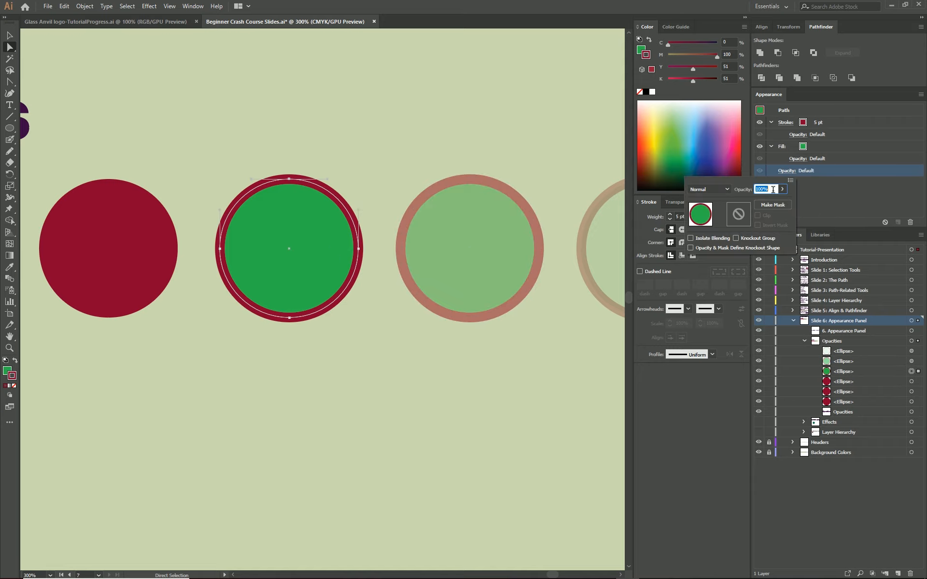
type("20")
key("Return")
Step: Target the whole Opacities group and set its opacity to 50%
key("ctrl+0")
key("v")
left_click(912, 341)
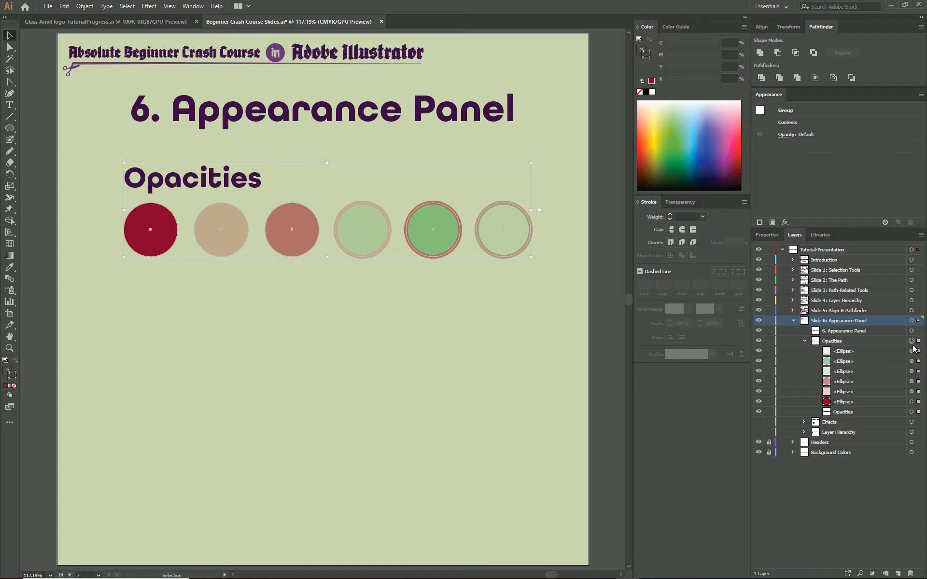
left_click(787, 135)
type("50")
key("Return")
left_click(476, 313)
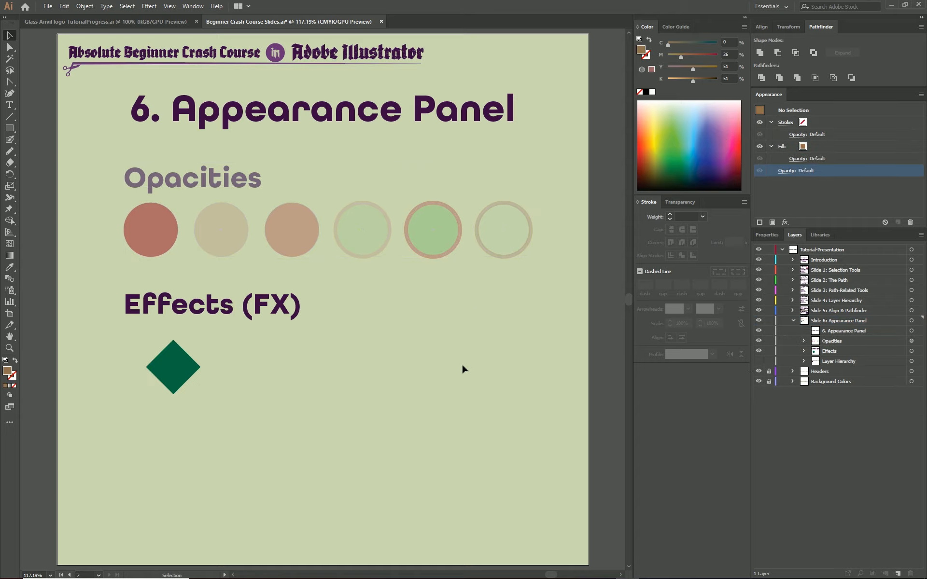
Step: Isolate the Effects group and select the green diamond inside it
left_click(182, 369)
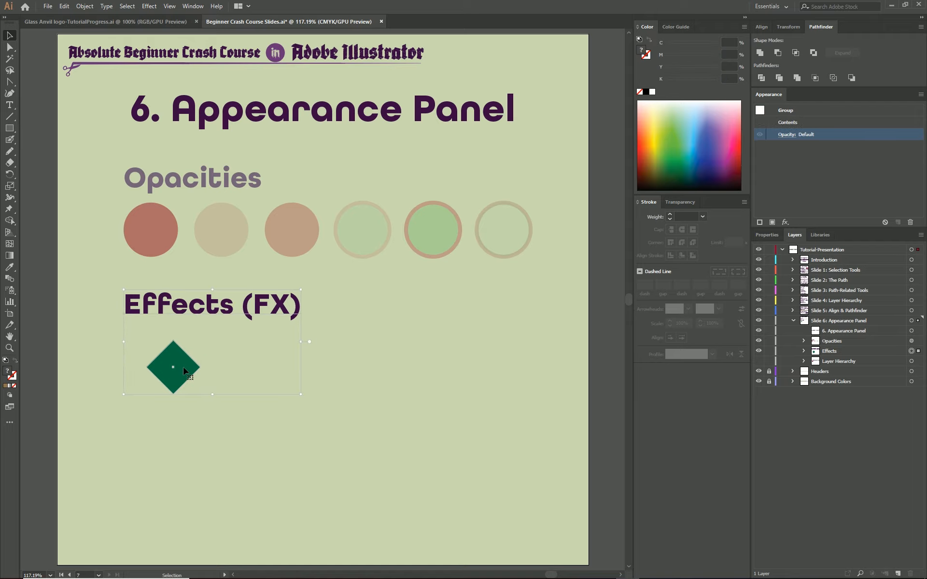
double_click(184, 379)
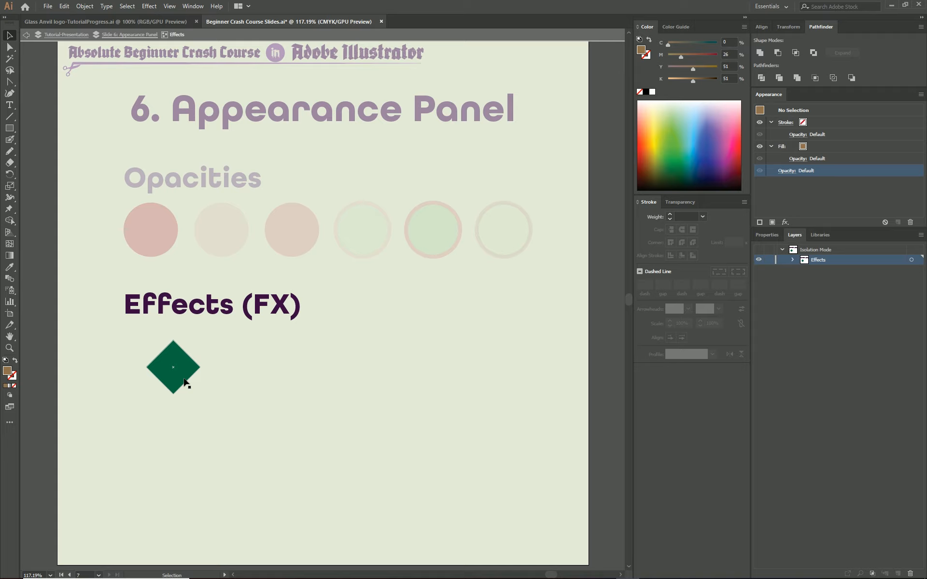
left_click_drag(213, 356, 125, 425)
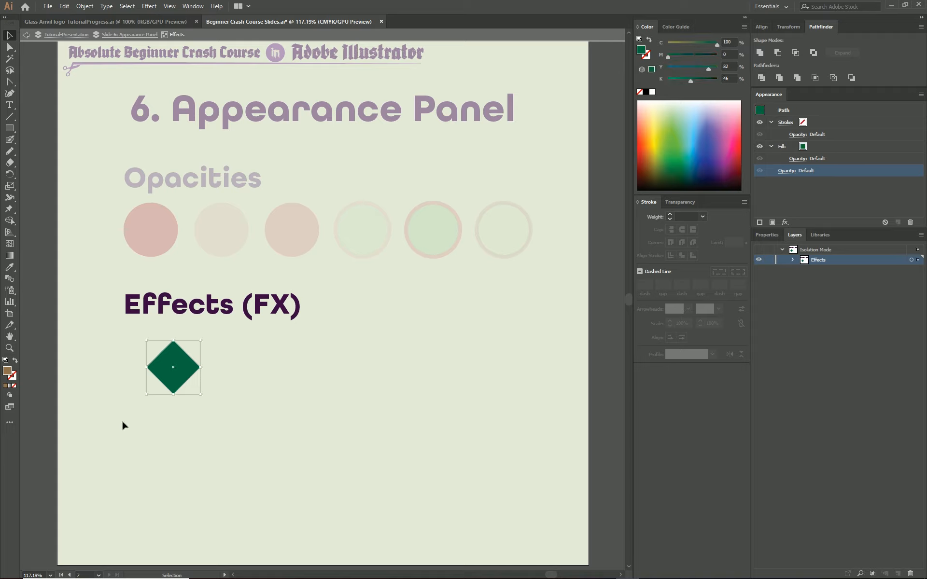
Step: Start a Transform effect on the diamond with preview on, scaling it 104% horizontally and 164% vertically
left_click(784, 222)
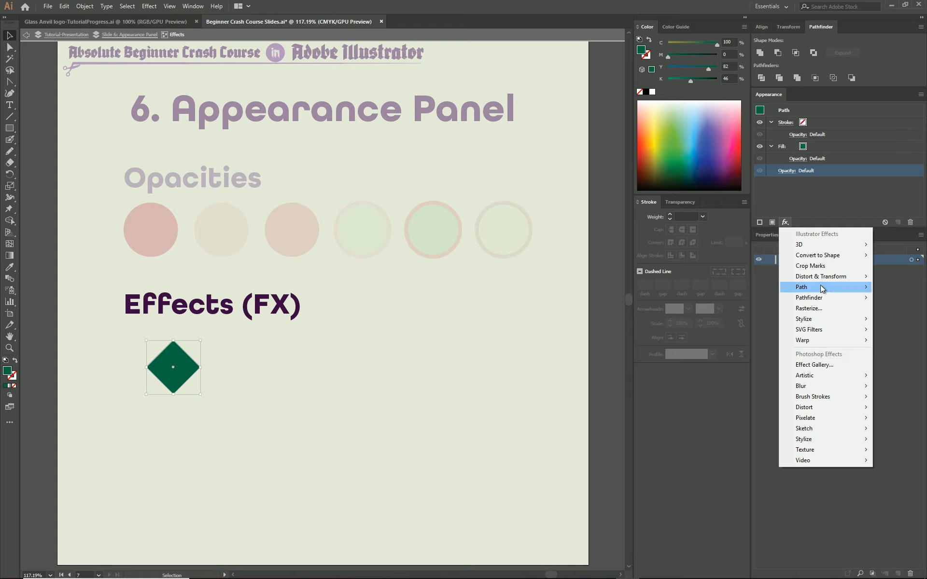
mouse_move(816, 279)
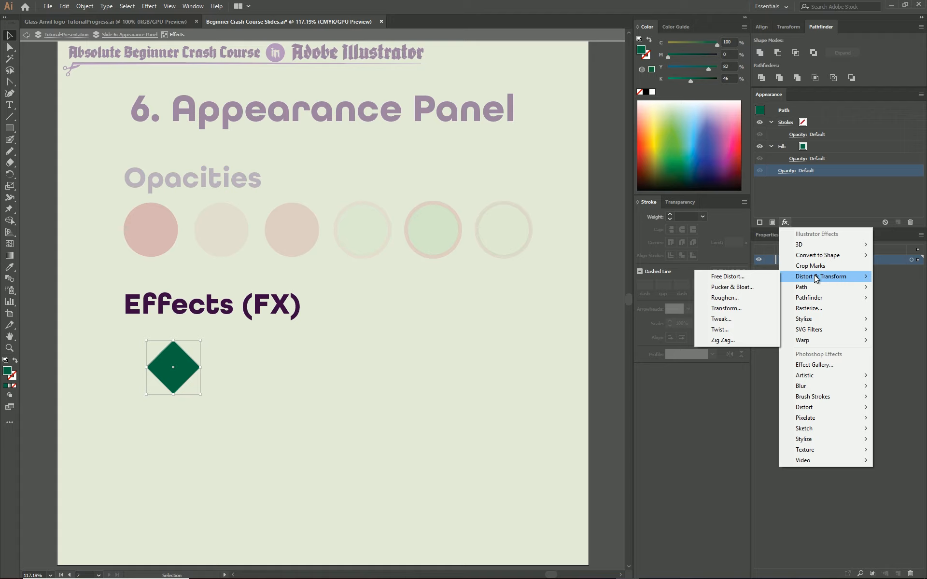
left_click(729, 309)
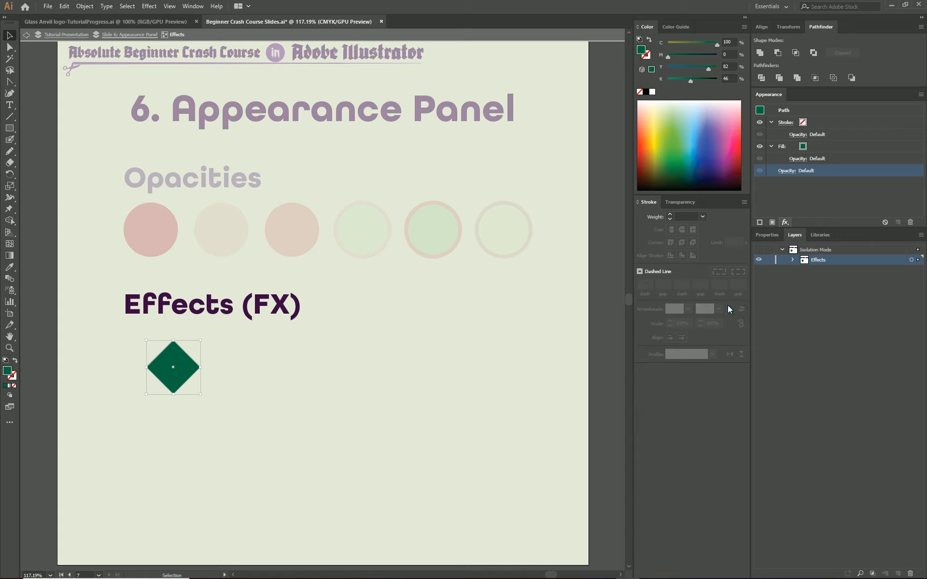
left_click_drag(571, 183, 606, 129)
left_click(503, 386)
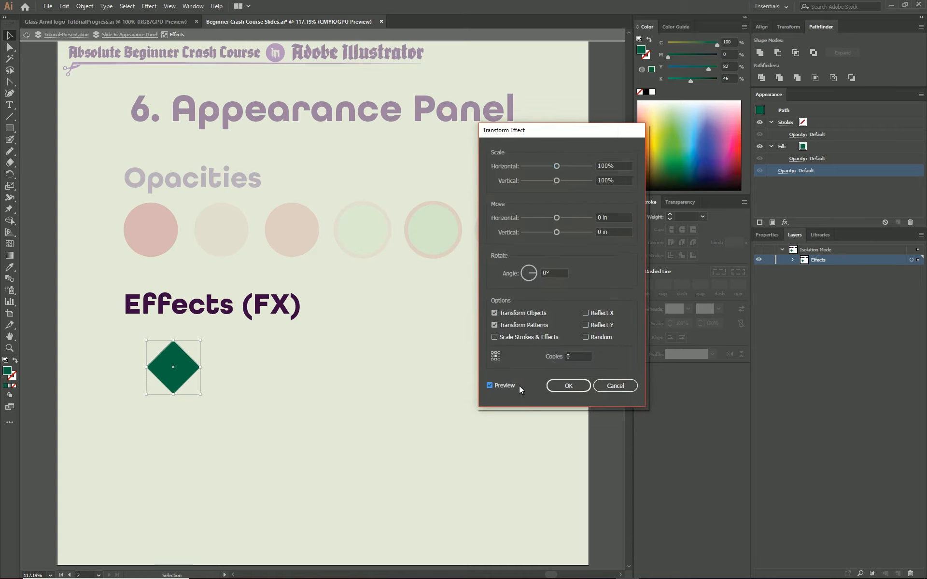
mouse_move(557, 166)
left_mouse_down()
mouse_move(586, 167)
mouse_move(528, 170)
mouse_move(579, 166)
mouse_move(558, 166)
left_mouse_up()
left_click_drag(556, 180, 578, 181)
Step: Set the effect's horizontal move to 0.6111 in and vertical scale to 165%, and apply the Transform effect
left_click_drag(557, 218, 580, 217)
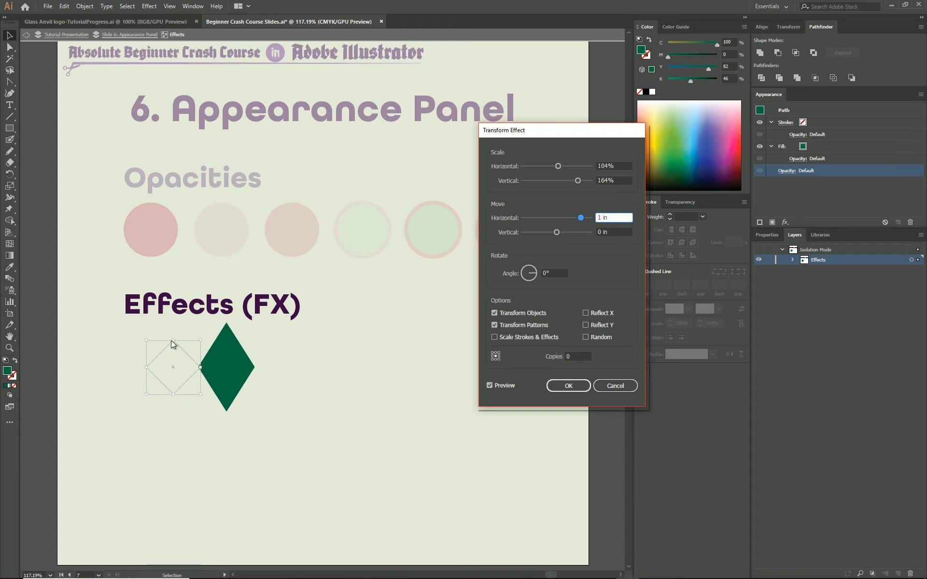
left_click_drag(573, 218, 572, 221)
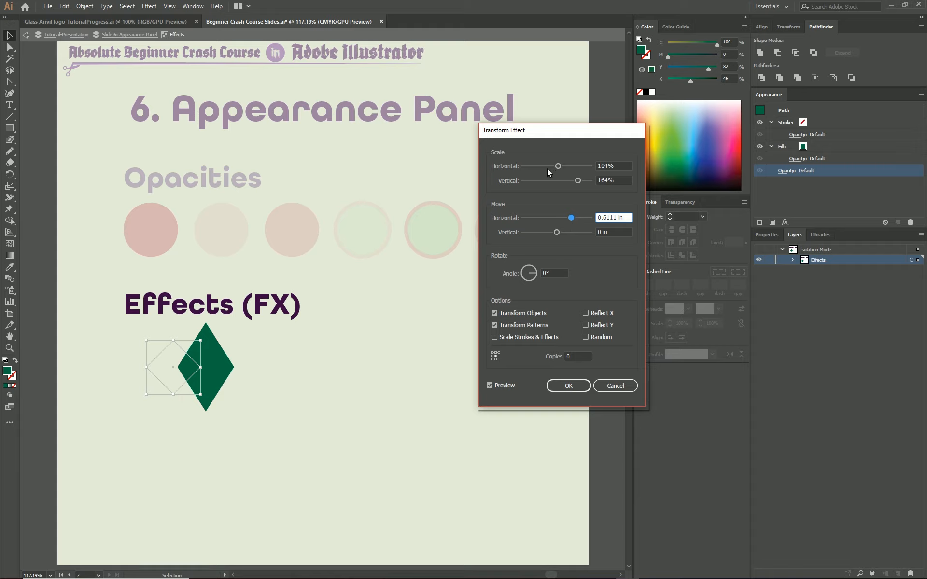
left_click(578, 181)
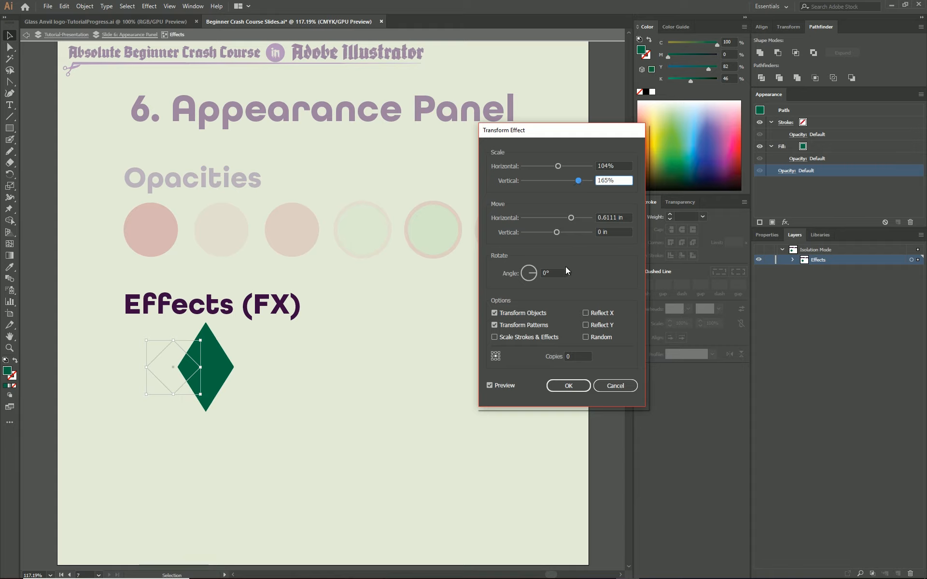
left_click(606, 217)
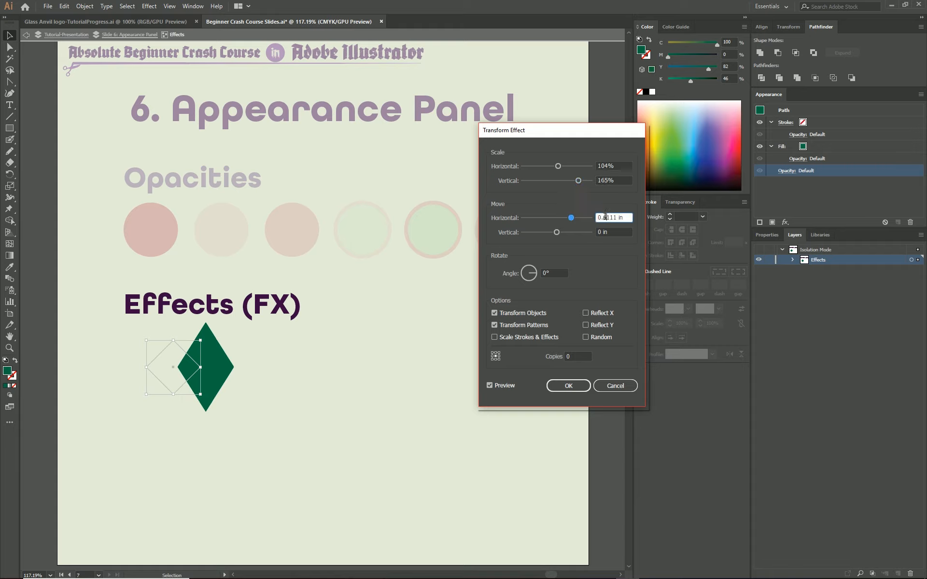
left_click(568, 386)
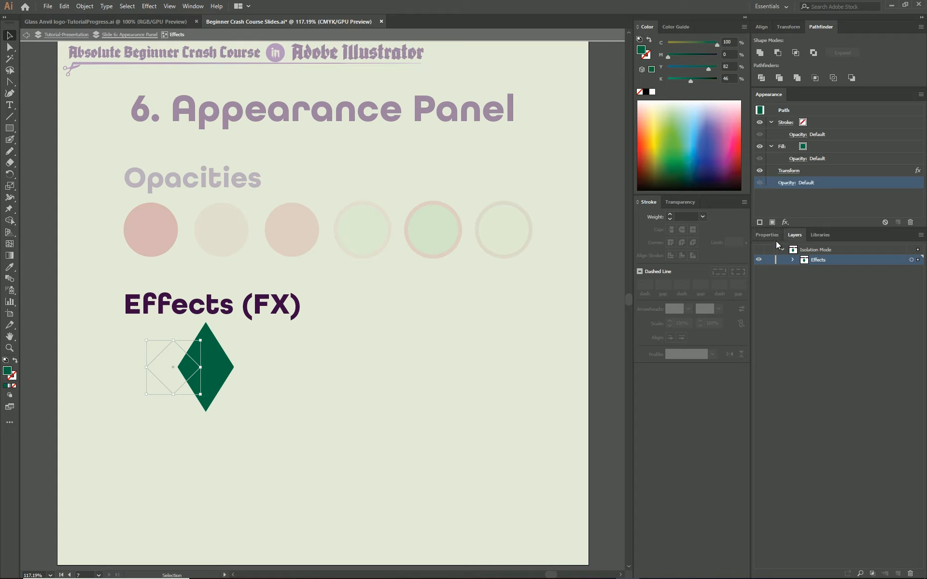
Step: Toggle the Transform effect's visibility off and on to compare the diamond with and without it
left_click(761, 170)
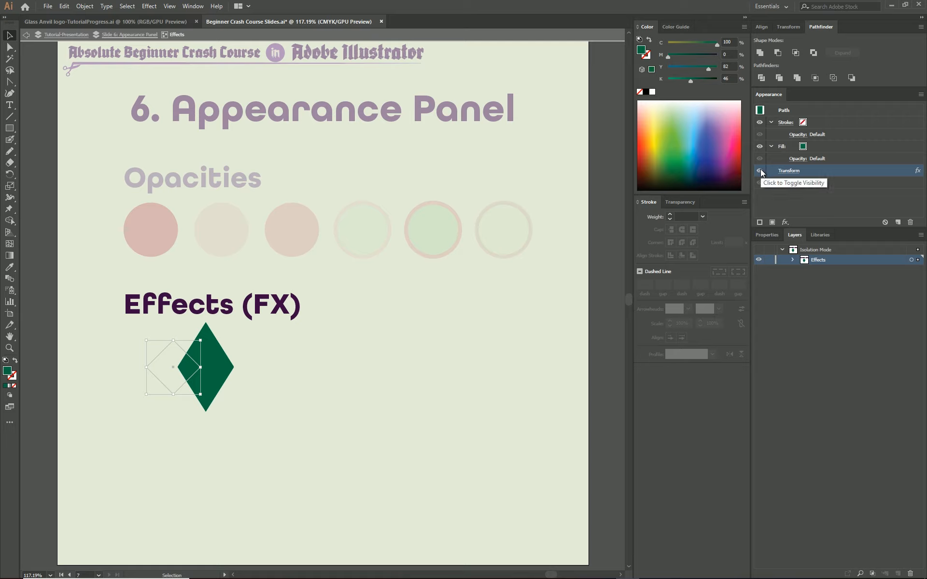
left_click(760, 171)
left_click(760, 171)
left_click(760, 170)
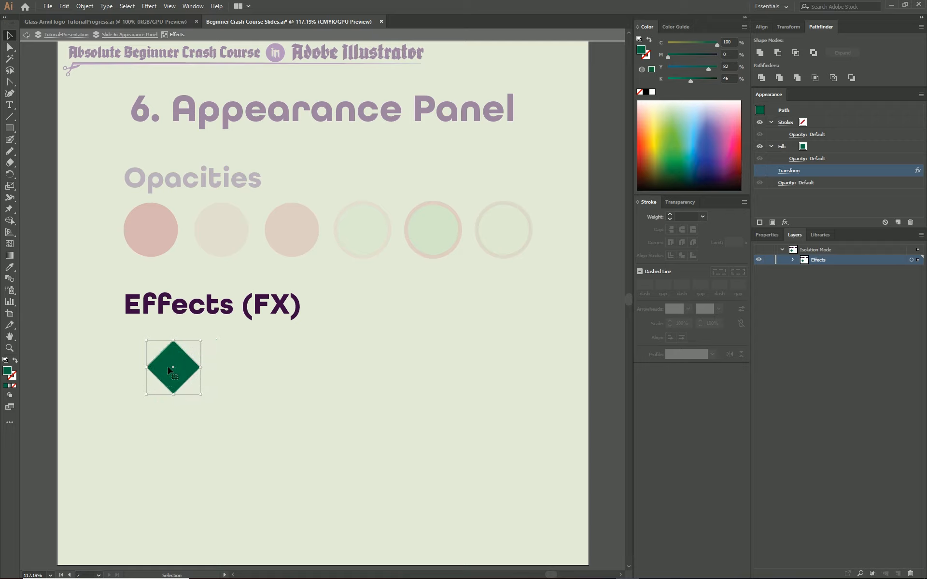
left_click(760, 171)
left_click(759, 170)
left_click(759, 170)
Step: Add a second Transform effect to the diamond with its default settings
left_click(786, 222)
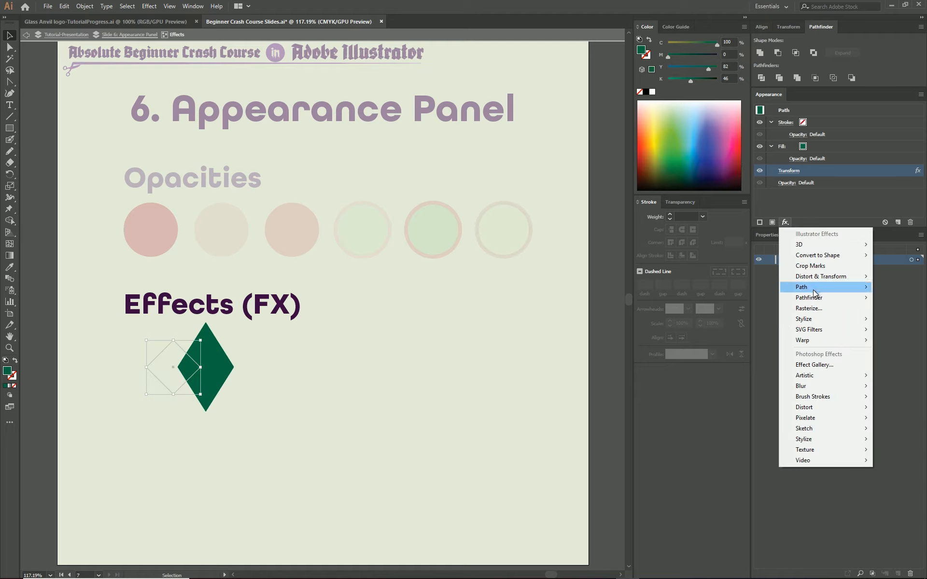
mouse_move(801, 277)
left_click(734, 308)
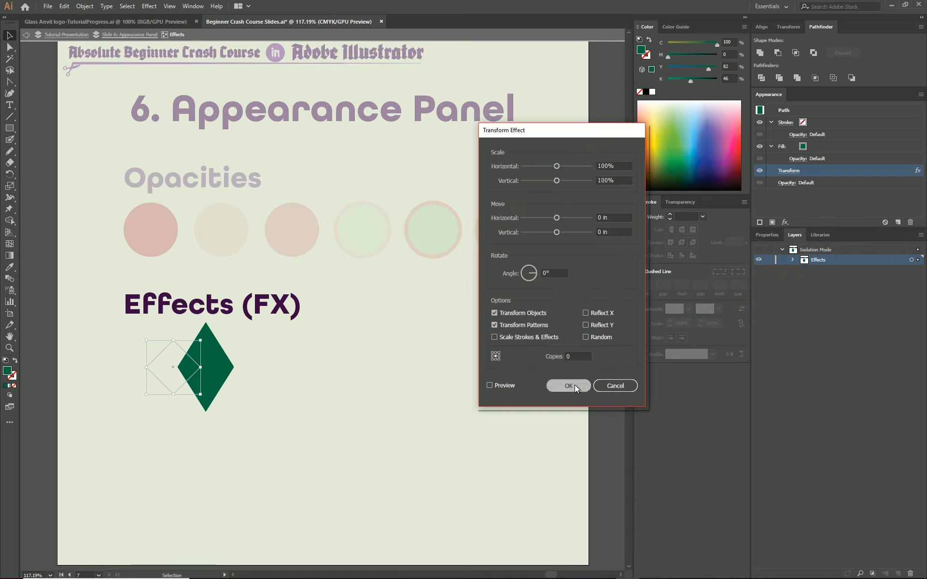
left_click(575, 386)
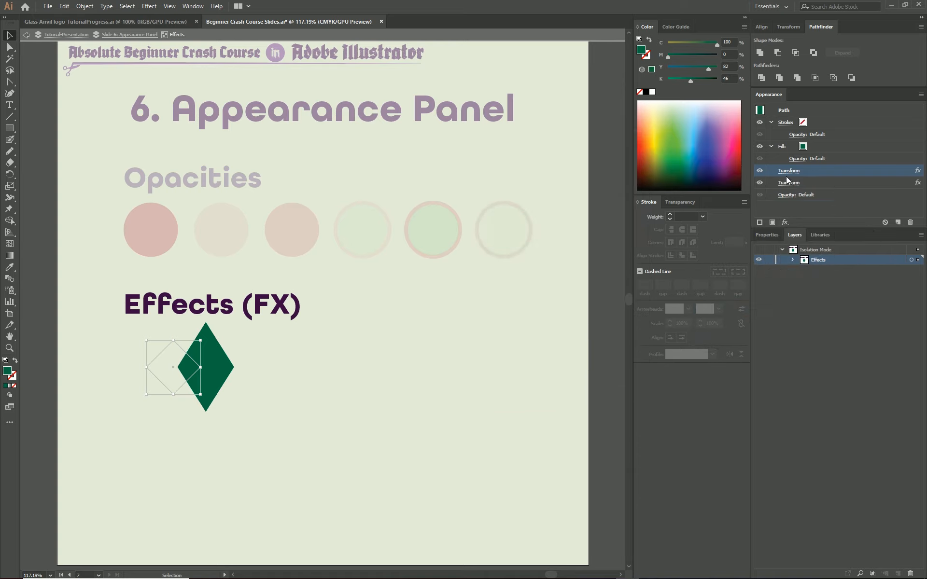
Step: Set the diamond's second Transform effect to 200% horizontal and vertical scale with preview on, and apply it
left_click(801, 182)
left_click(578, 180)
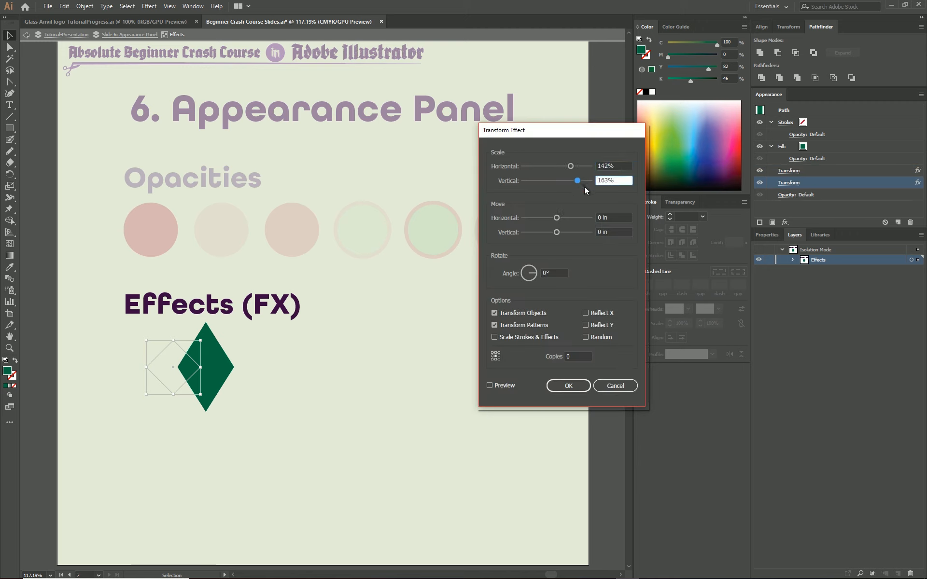
left_click(507, 384)
left_click_drag(570, 166, 619, 159)
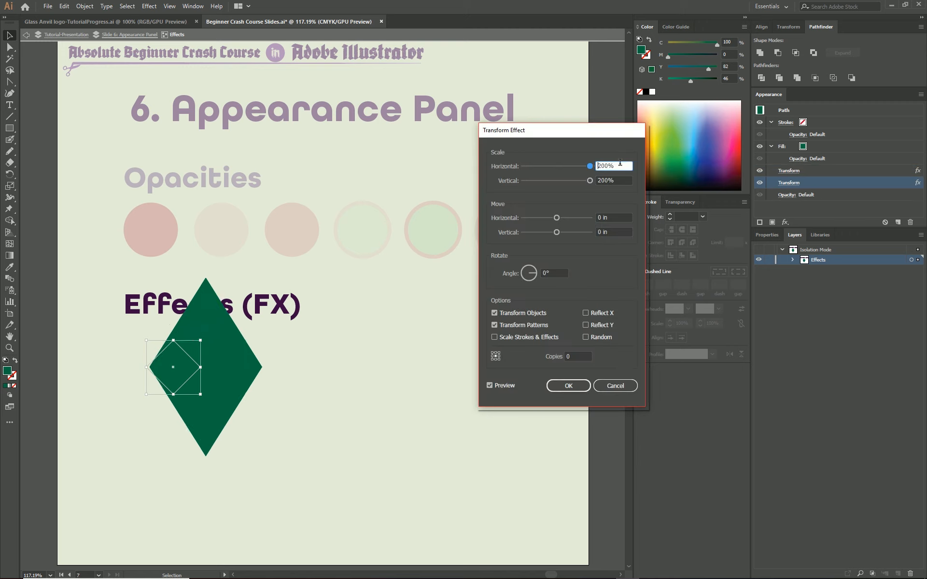
left_click(568, 386)
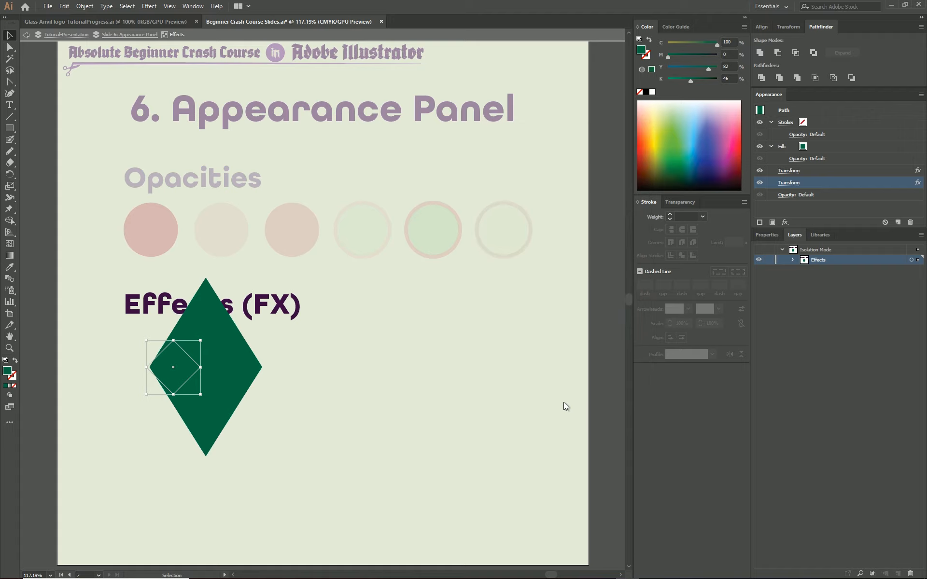
Step: Toggle the visibility of both Transform effects individually and together to compare their separate and combined influence on the diamond
left_click(760, 183)
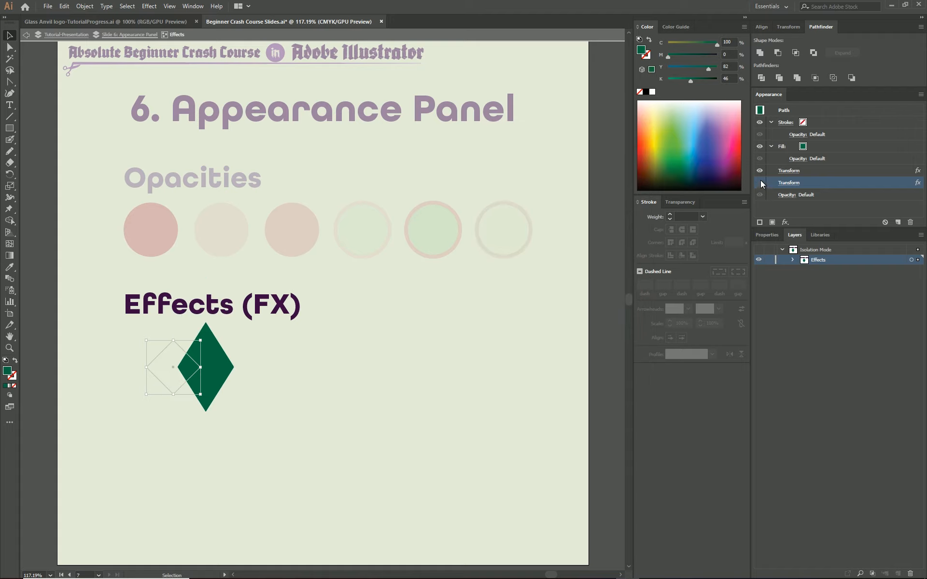
left_click(760, 183)
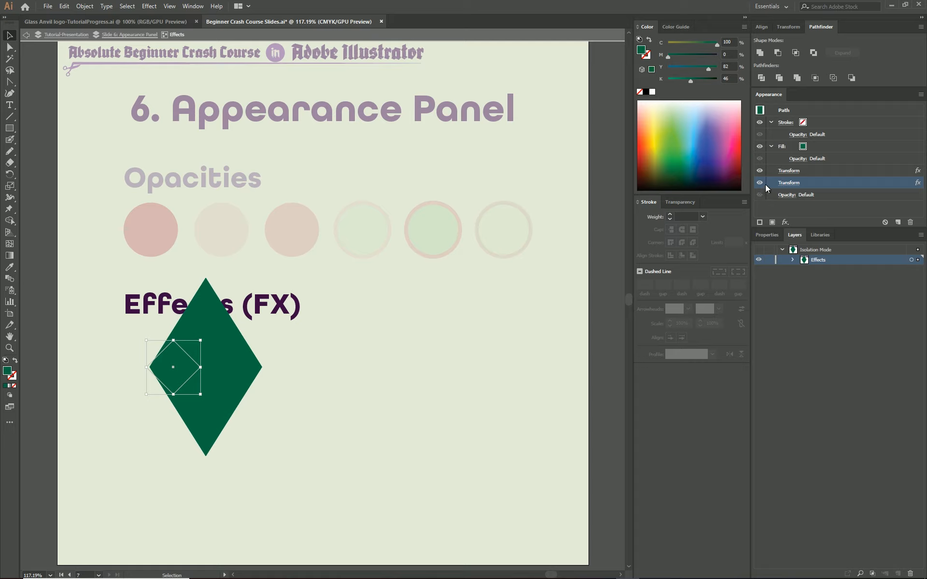
left_click(760, 170)
left_click(759, 170)
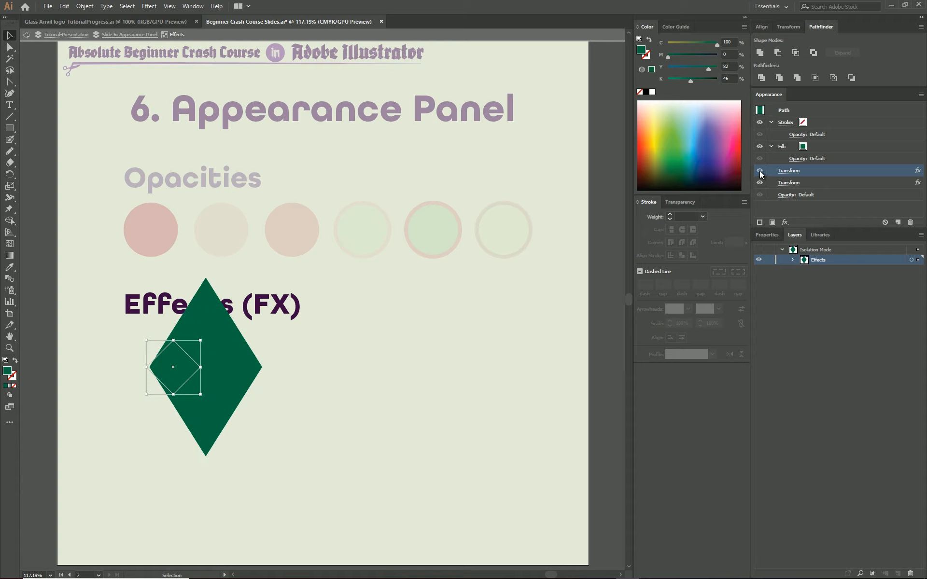
left_click(761, 183)
left_click(759, 182)
left_click(760, 171)
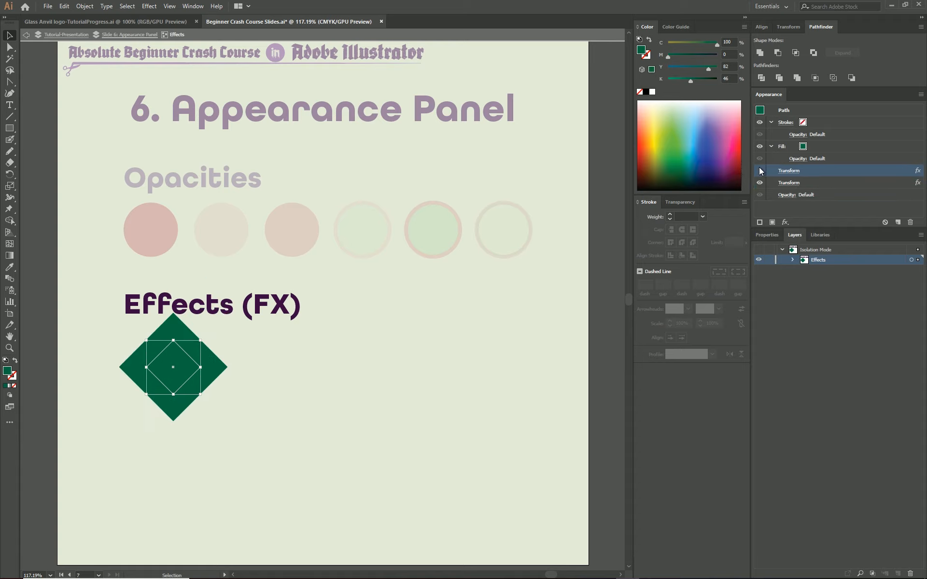
left_click(760, 183)
left_click(759, 170)
left_click(760, 183)
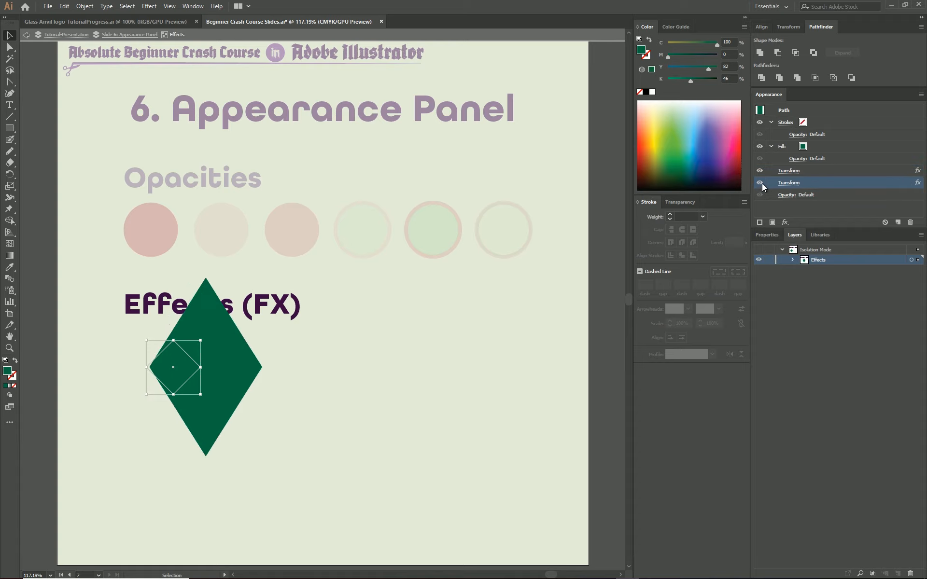
left_click(760, 171)
left_click(760, 171)
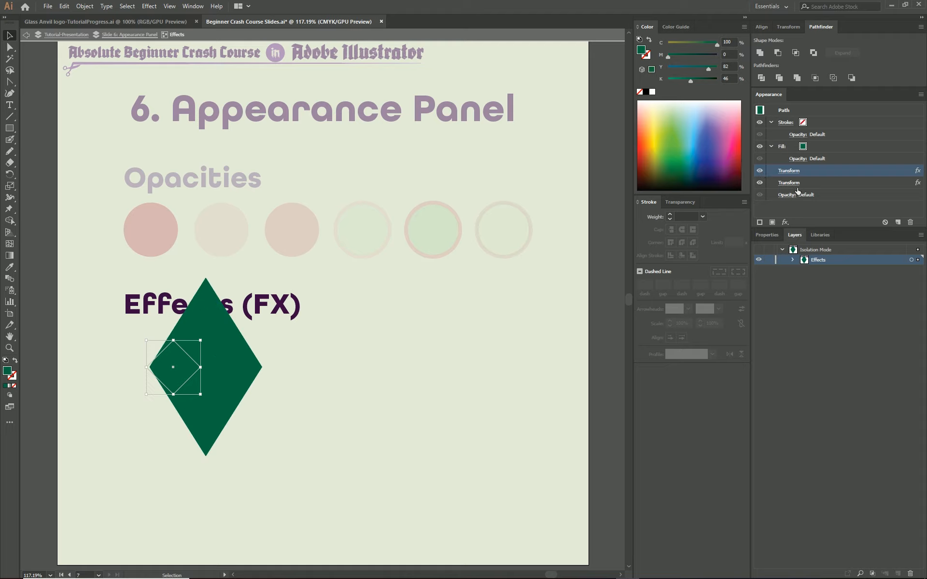
Step: Reset the first Transform effect to 100% horizontal and vertical scale and 0 in horizontal move, with preview on
left_click(790, 172)
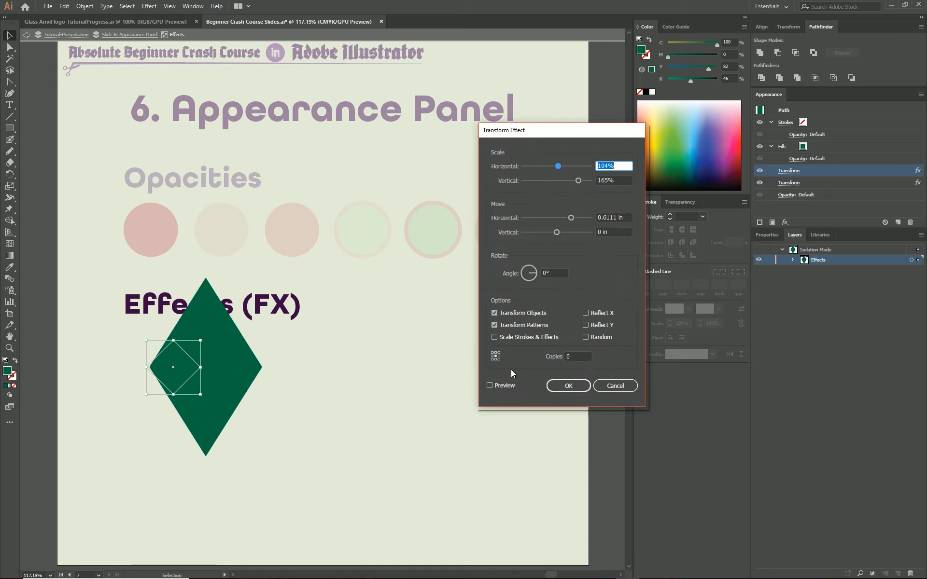
left_click(488, 385)
mouse_move(563, 178)
left_mouse_down()
mouse_move(549, 181)
mouse_move(560, 181)
left_mouse_up()
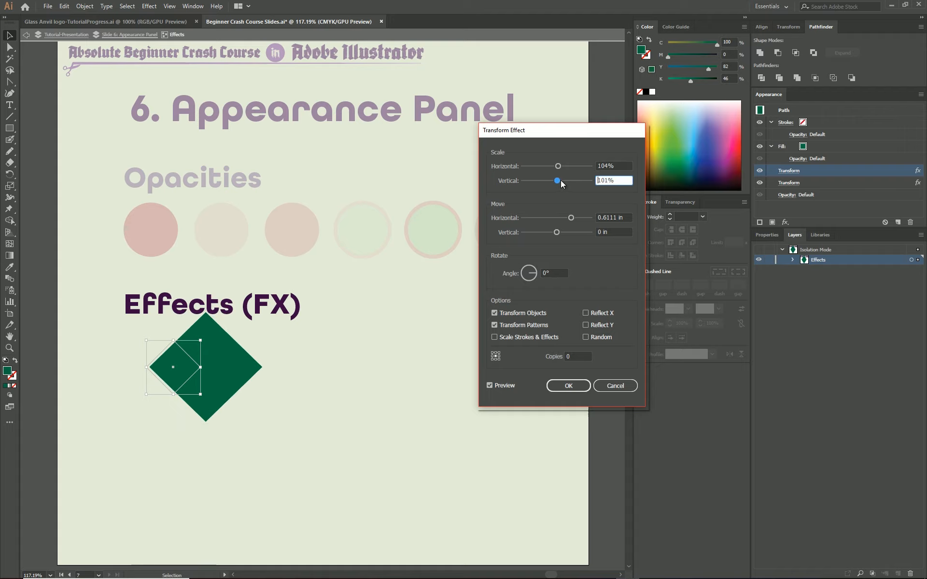
left_click_drag(616, 165, 599, 162)
type("100")
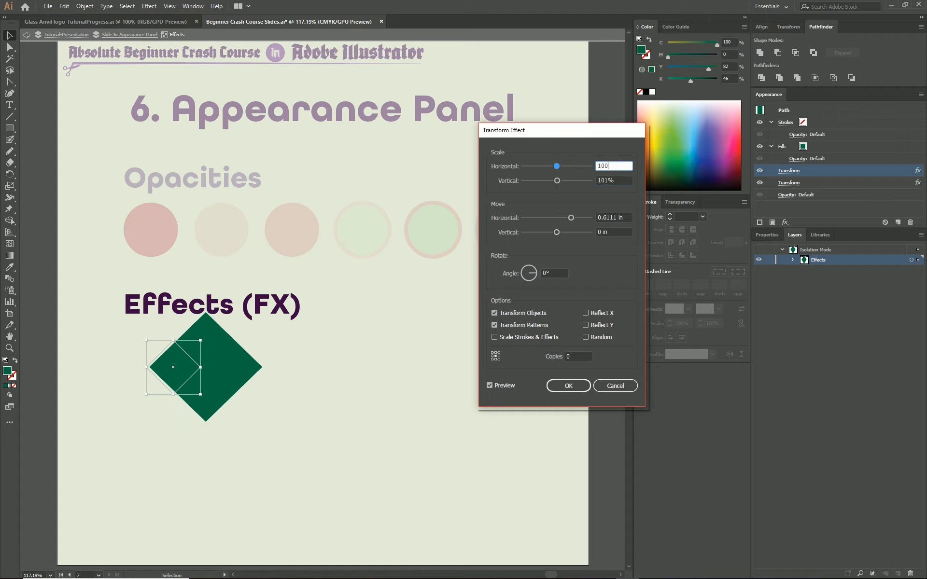
key("Tab")
type("100")
key("Tab")
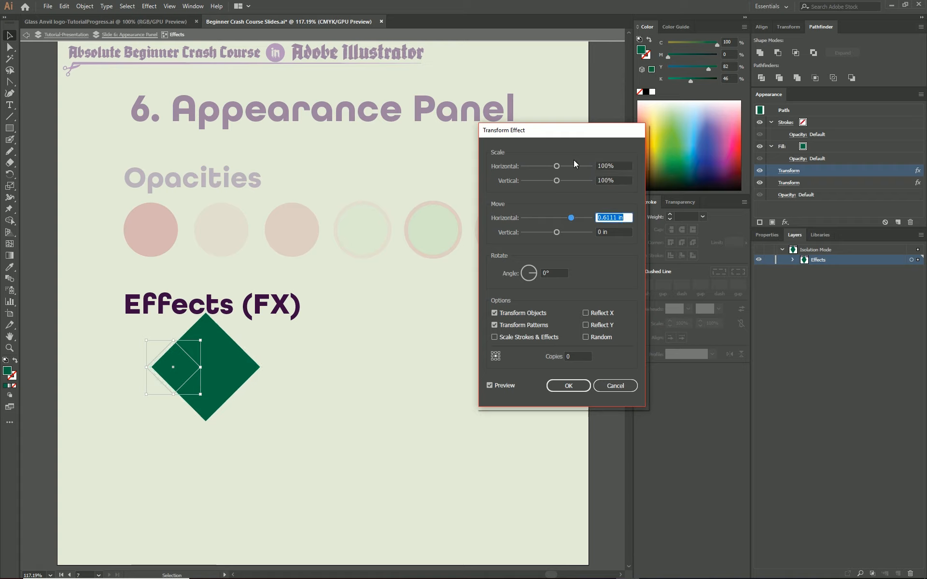
type("0")
key("Tab")
key("BackSpace")
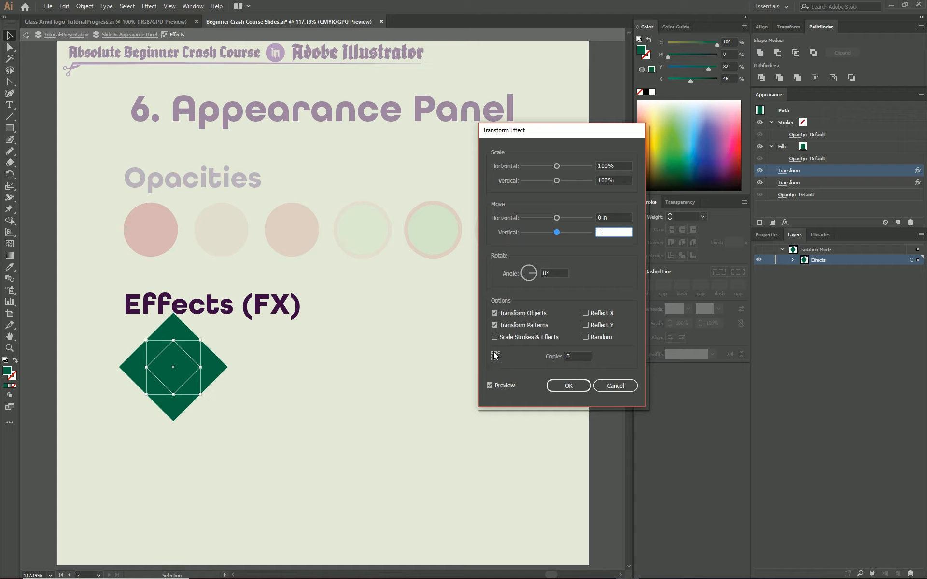
Step: Apply Reflect X about the middle-right reference point in the first Transform effect, and hide the second Transform effect
left_click_drag(574, 126, 624, 133)
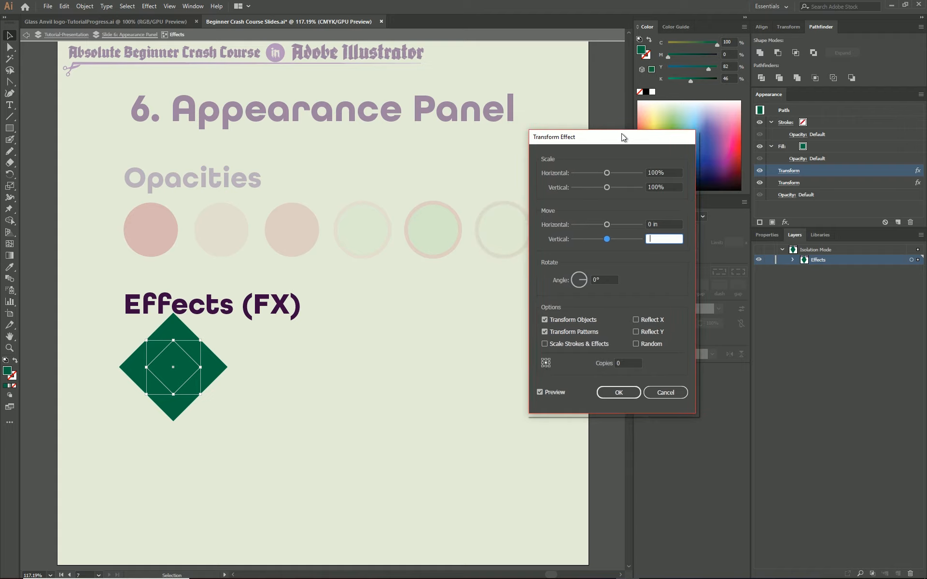
left_click(546, 363)
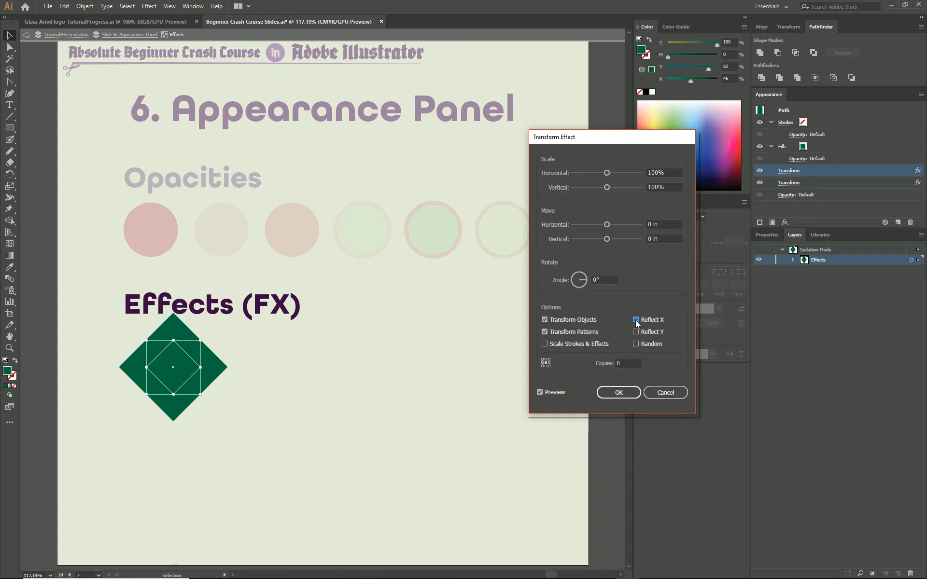
left_click(548, 363)
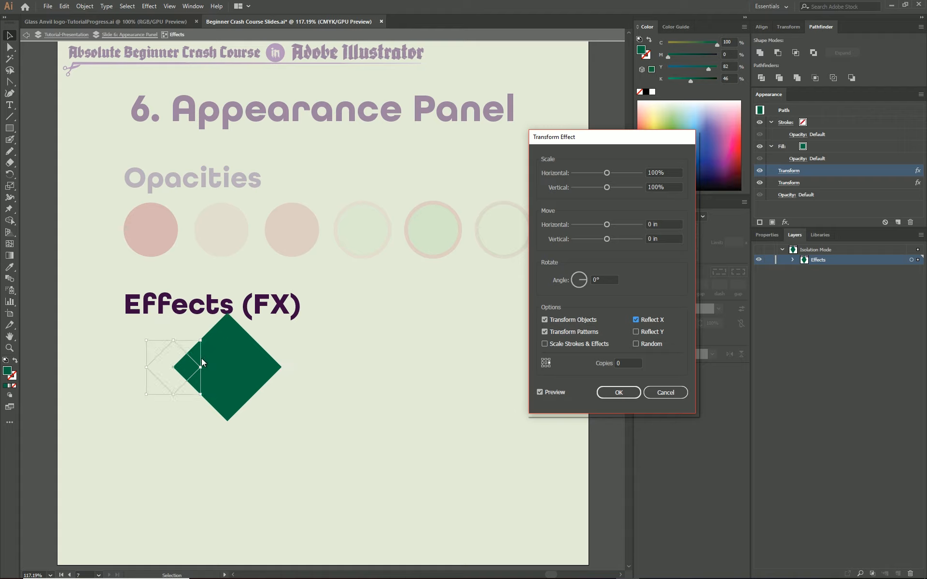
left_click(618, 393)
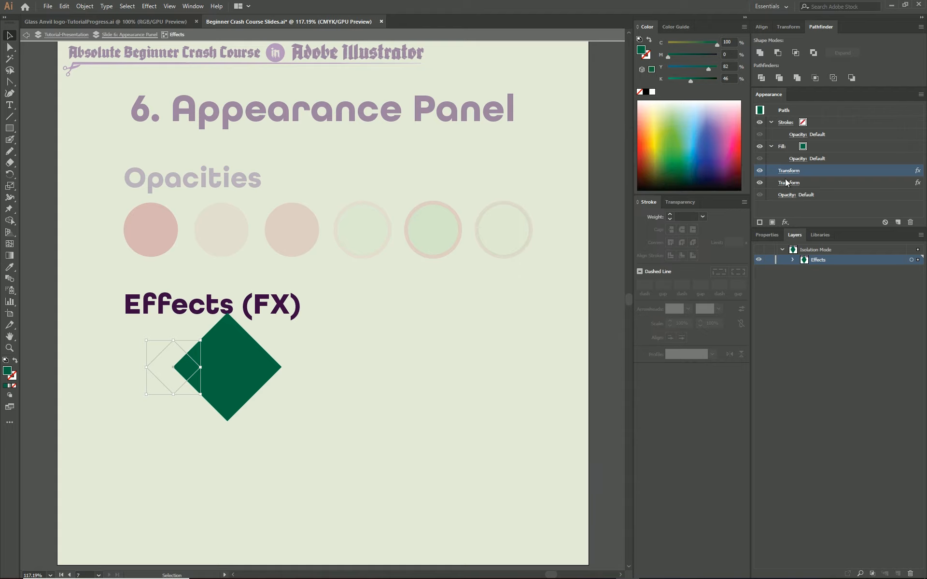
left_click(758, 182)
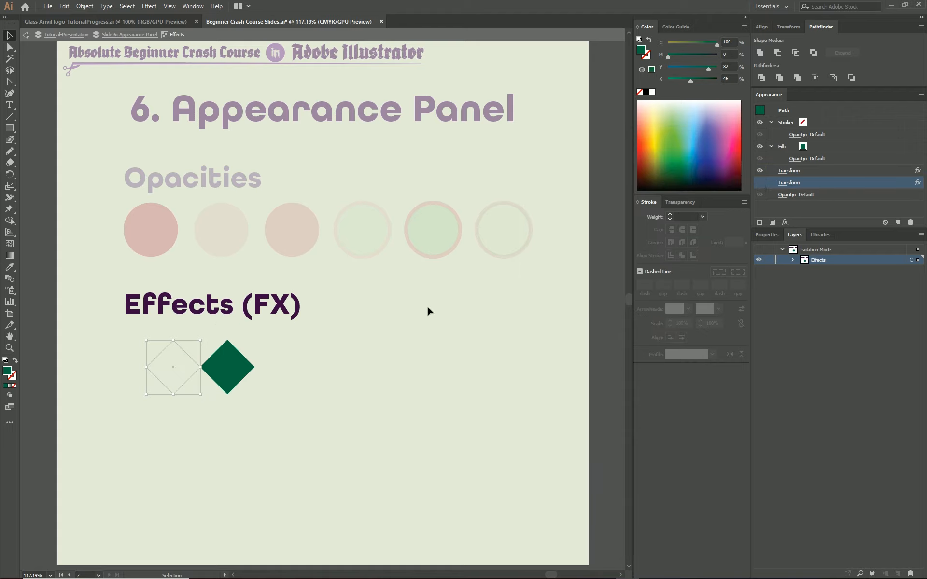